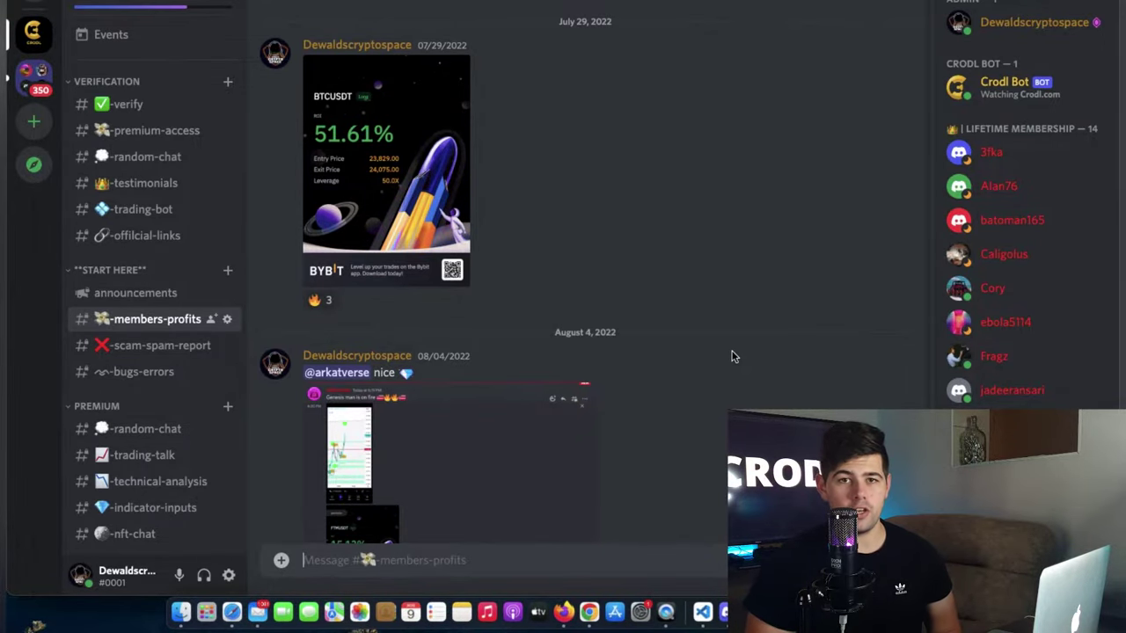
Step: Scroll up and down through the #members-profits posts in Discord
scroll(734, 356, up, 5)
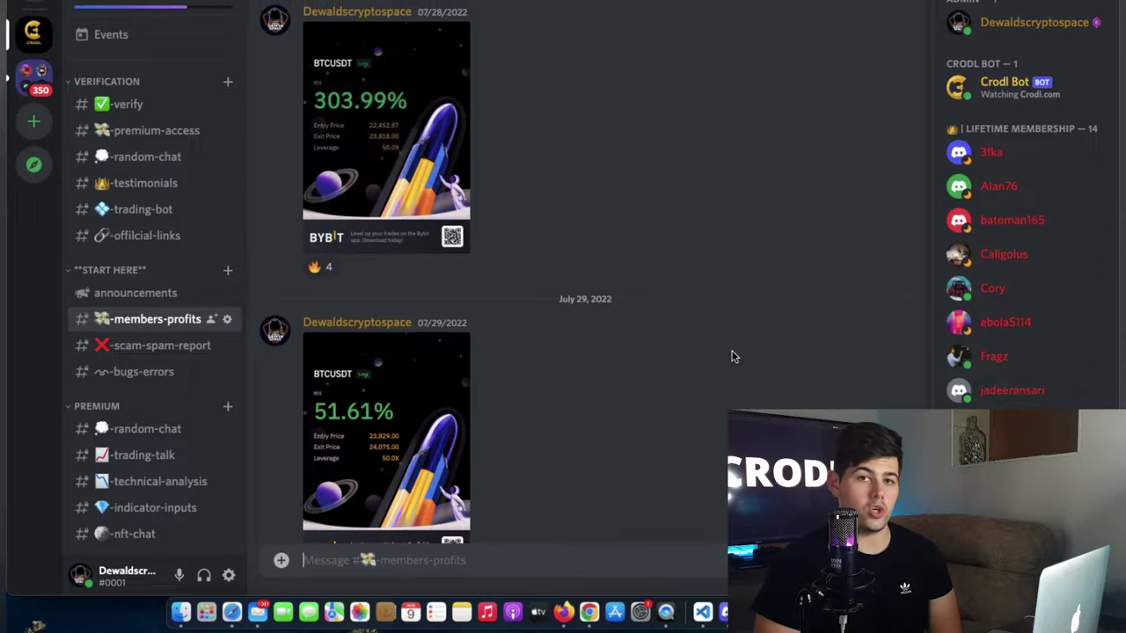
scroll(734, 357, down, 15)
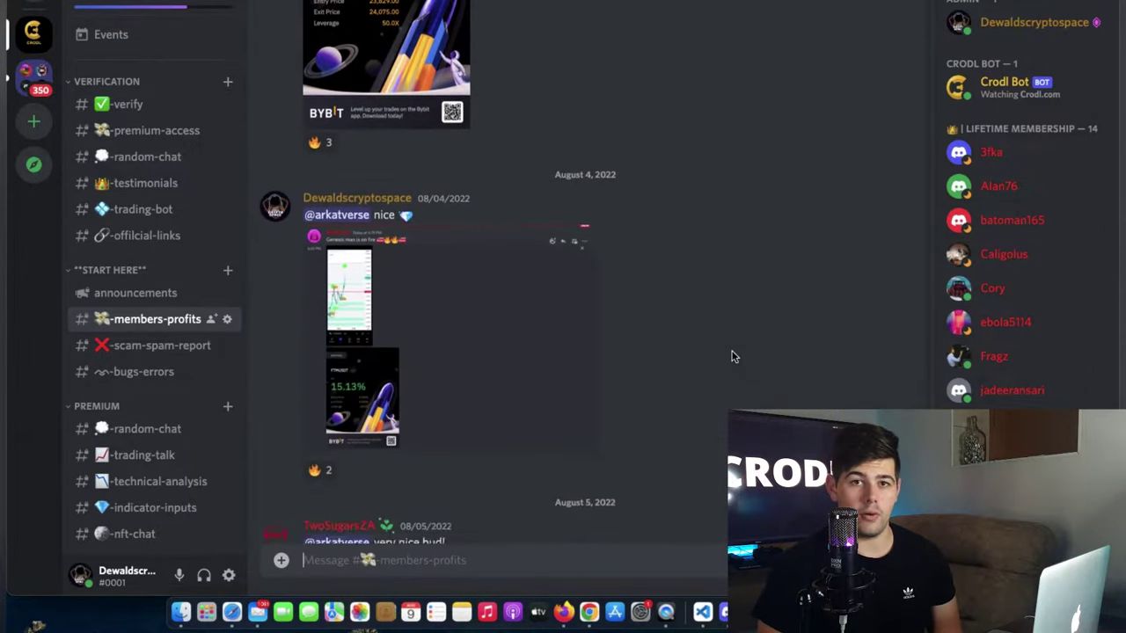
scroll(734, 357, up, 2)
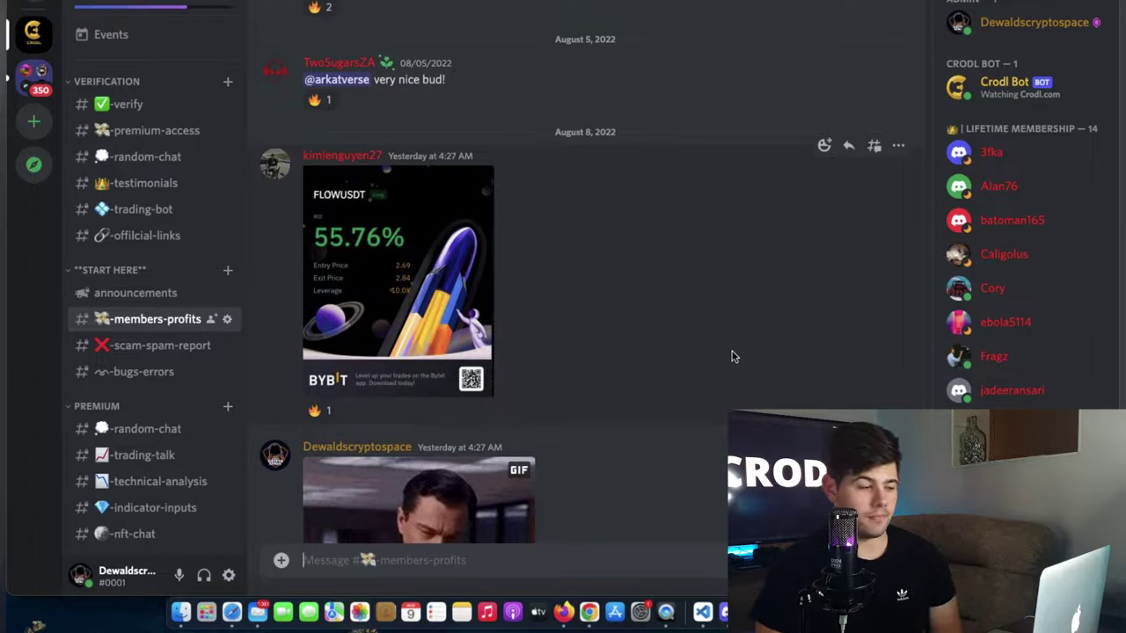
scroll(731, 356, up, 10)
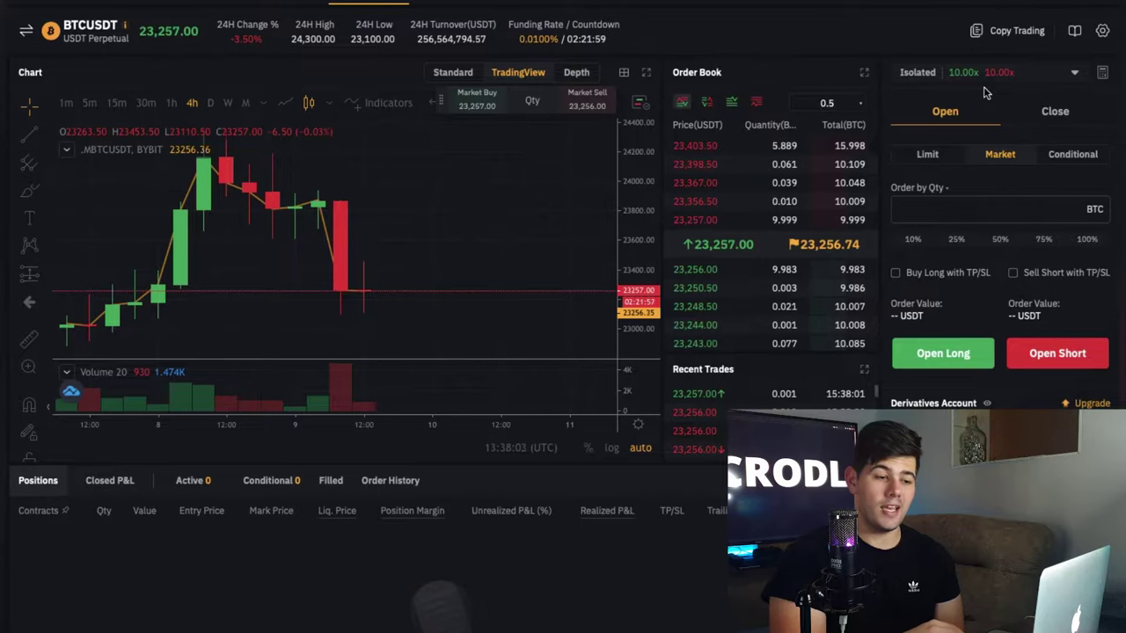
Step: Fill a 10% market long of 0.167 BTC and bring up its Market Buy confirmation
click(912, 241)
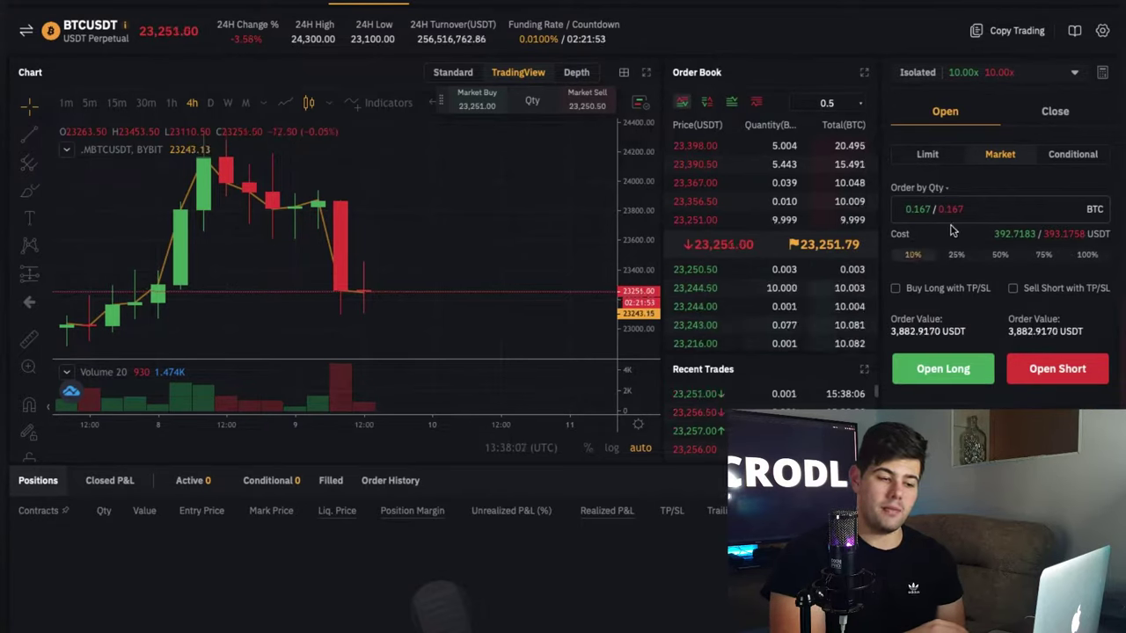
click(926, 372)
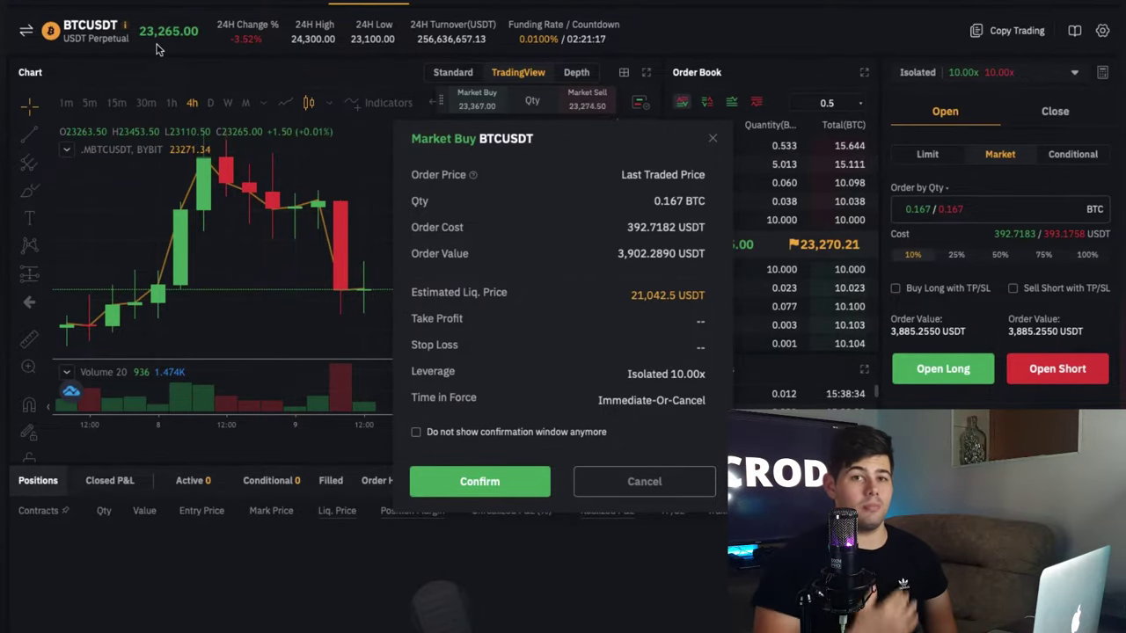
Step: Cancel the 0.167 BTC buy, set Cross margin at 25x long and short, and reapply 10% quantity
click(659, 480)
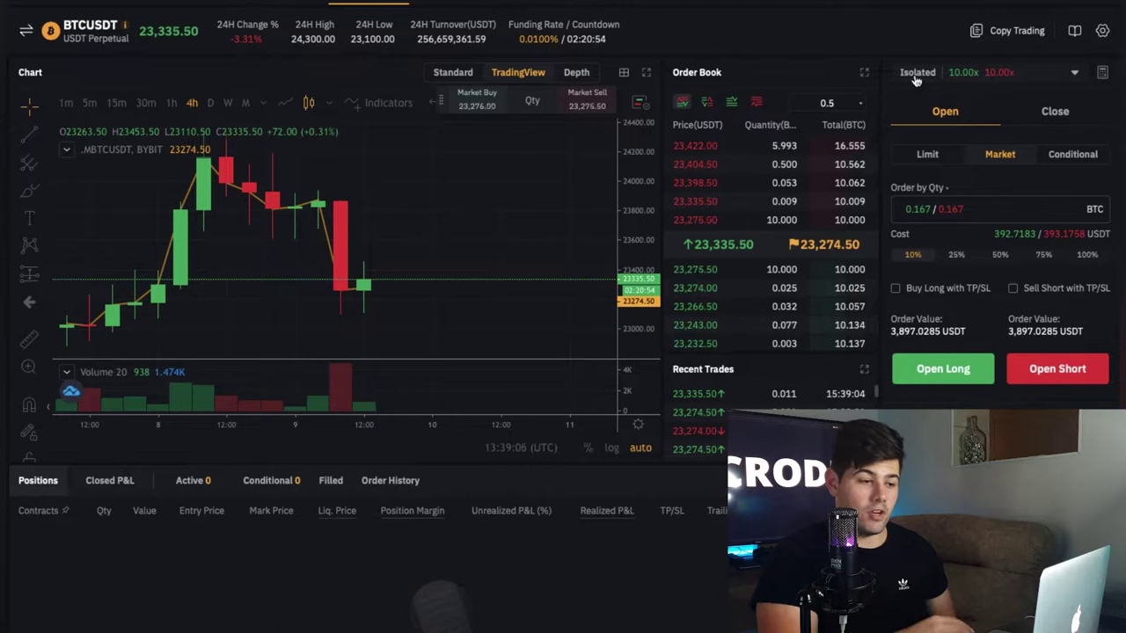
click(915, 75)
click(497, 132)
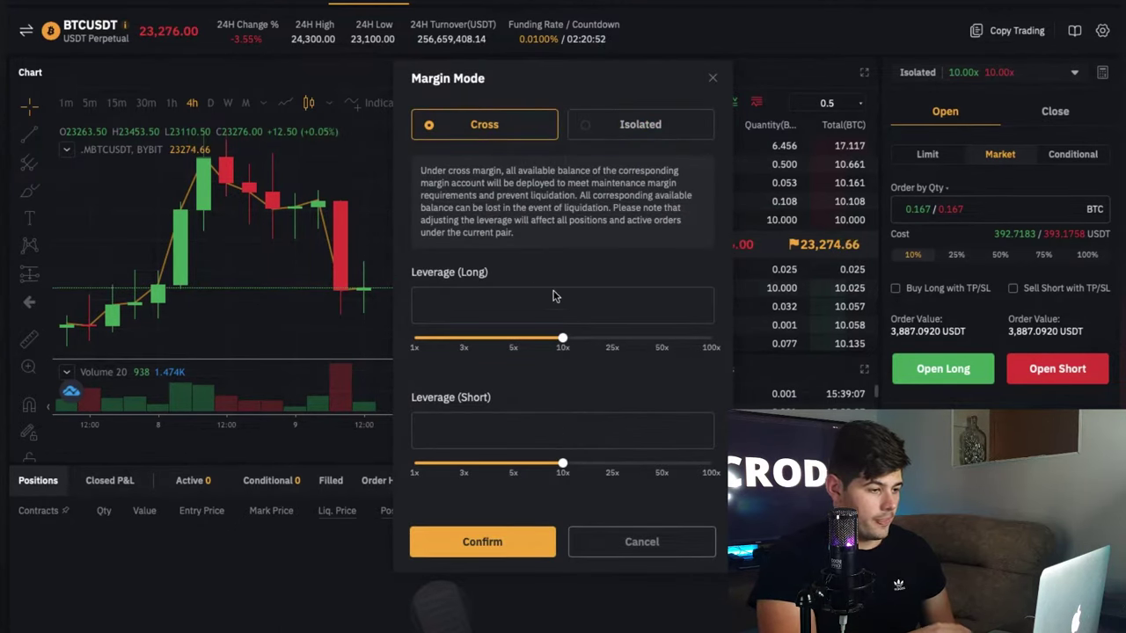
click(614, 346)
click(612, 463)
click(481, 541)
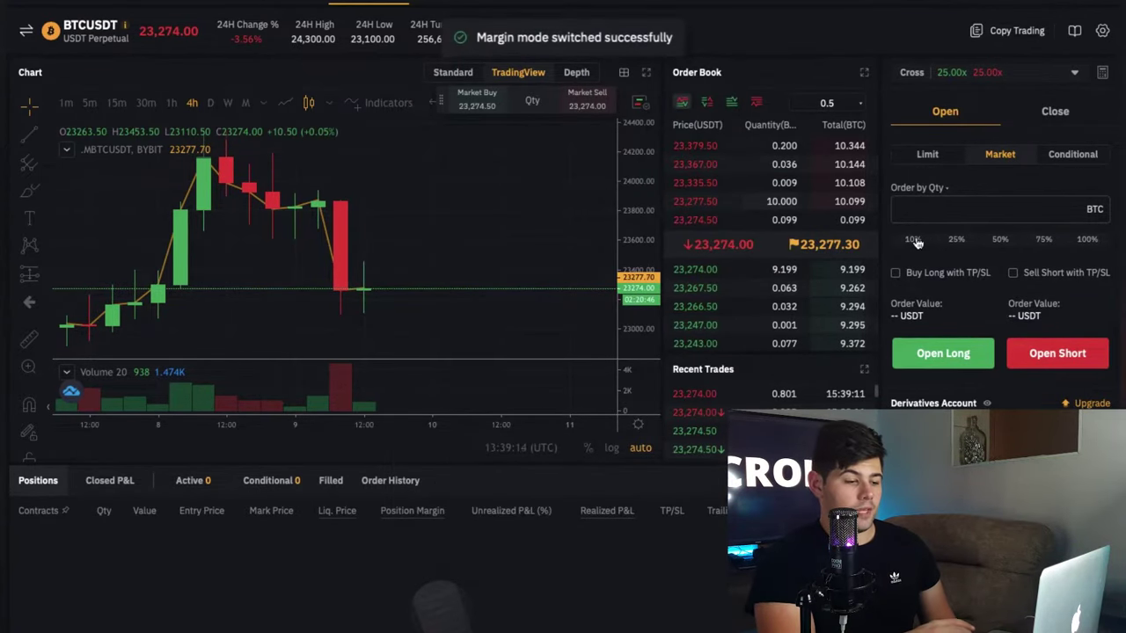
click(914, 240)
click(940, 369)
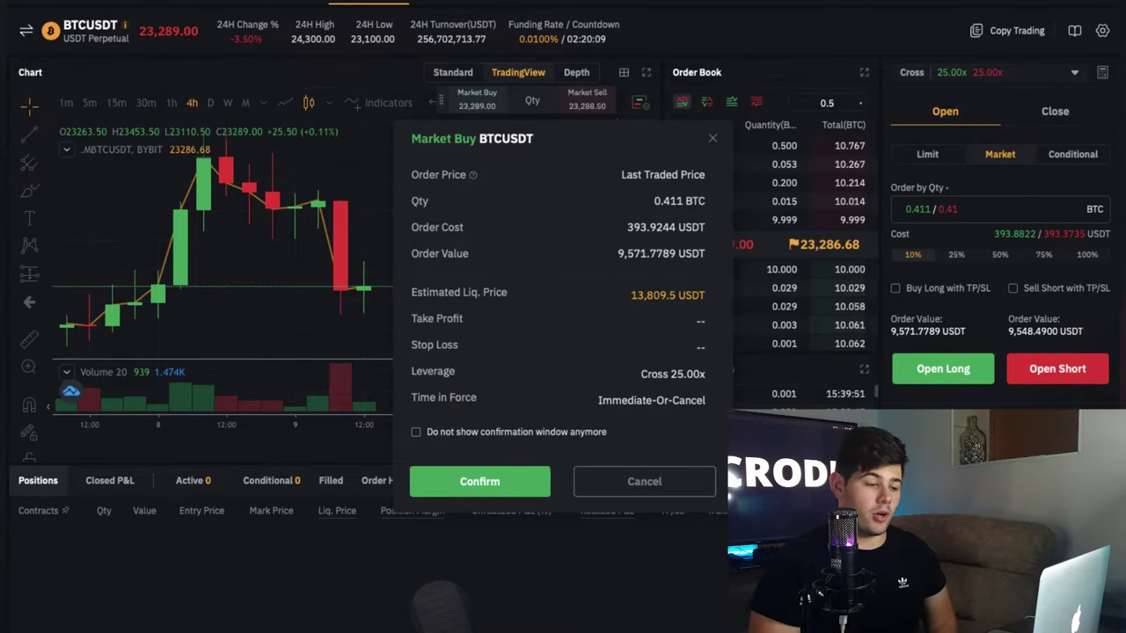
click(683, 481)
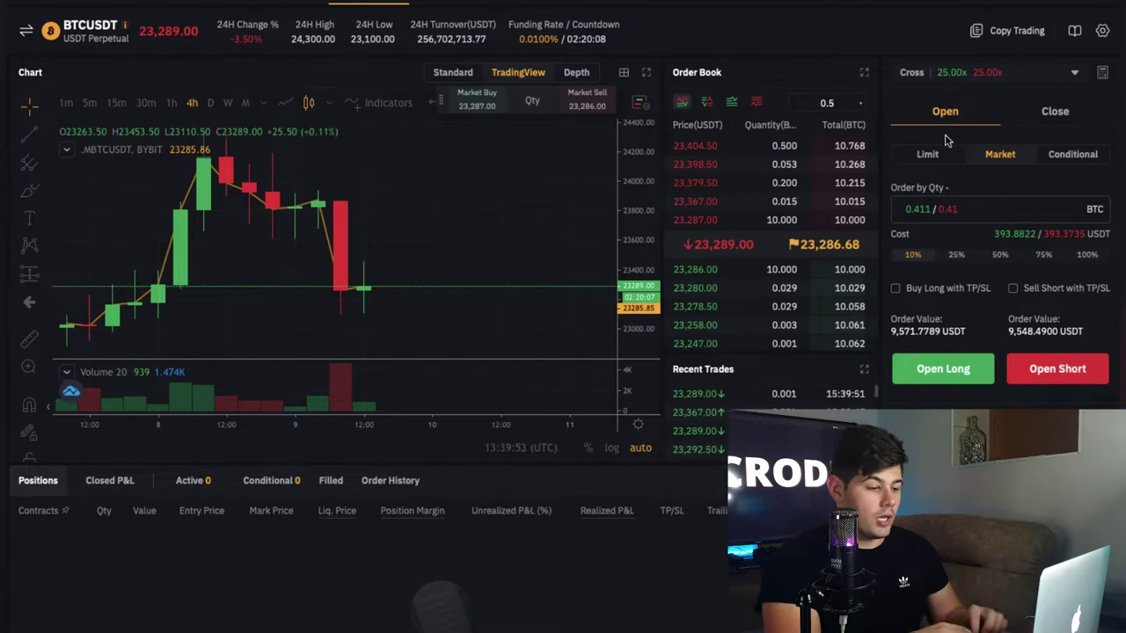
Step: Replace the order quantity with 0.15 BTC and bring up the Open Long confirmation
click(951, 215)
key(BackSpace)
key(BackSpace)
key(BackSpace)
key(BackSpace)
key(BackSpace)
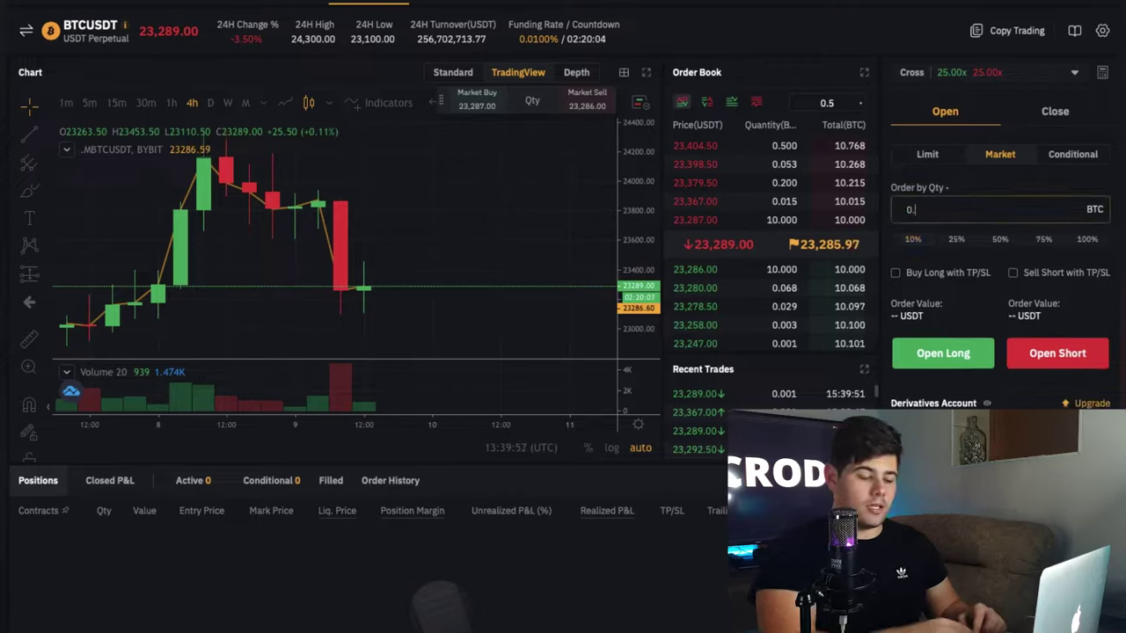
text(0.15)
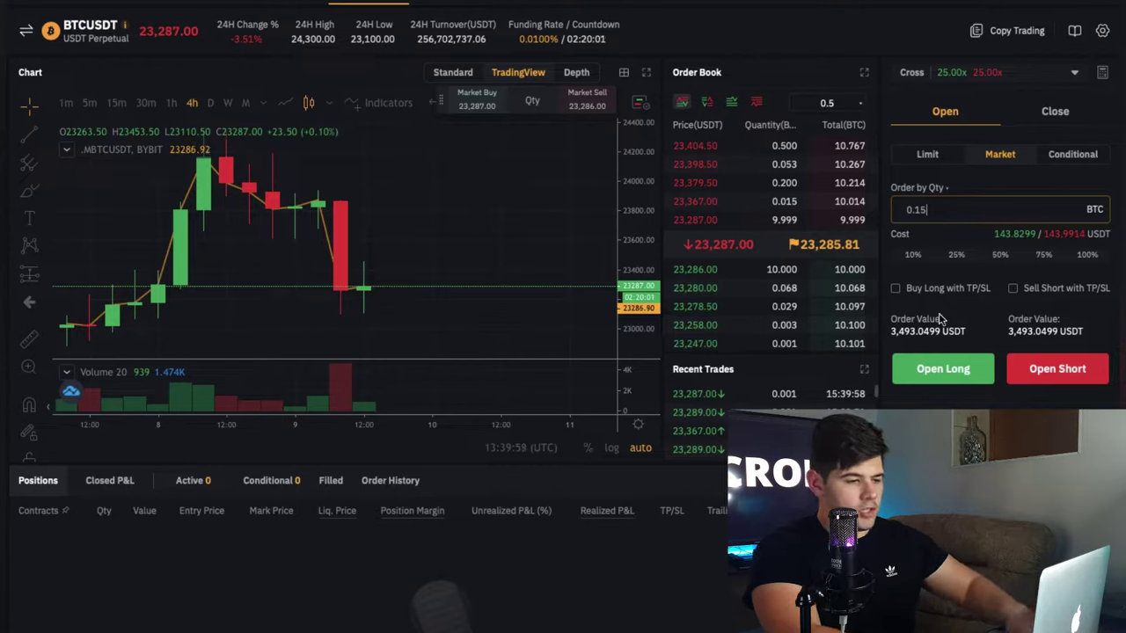
click(938, 373)
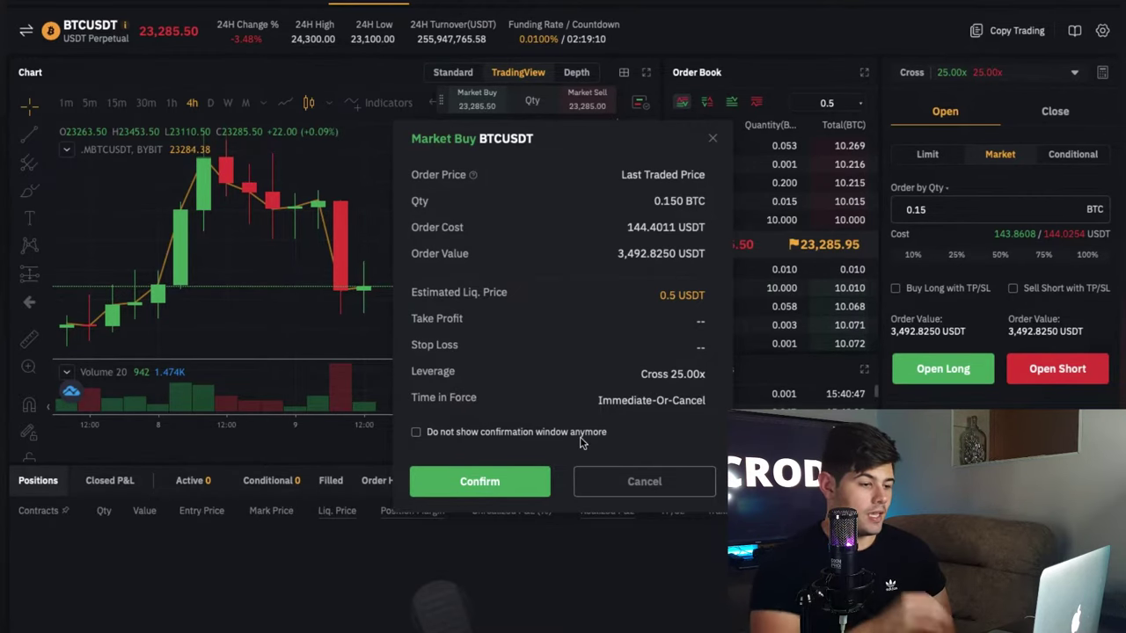
Step: Confirm the 0.15 BTC market long and view the Preferences panel showing Hedge Mode
click(480, 482)
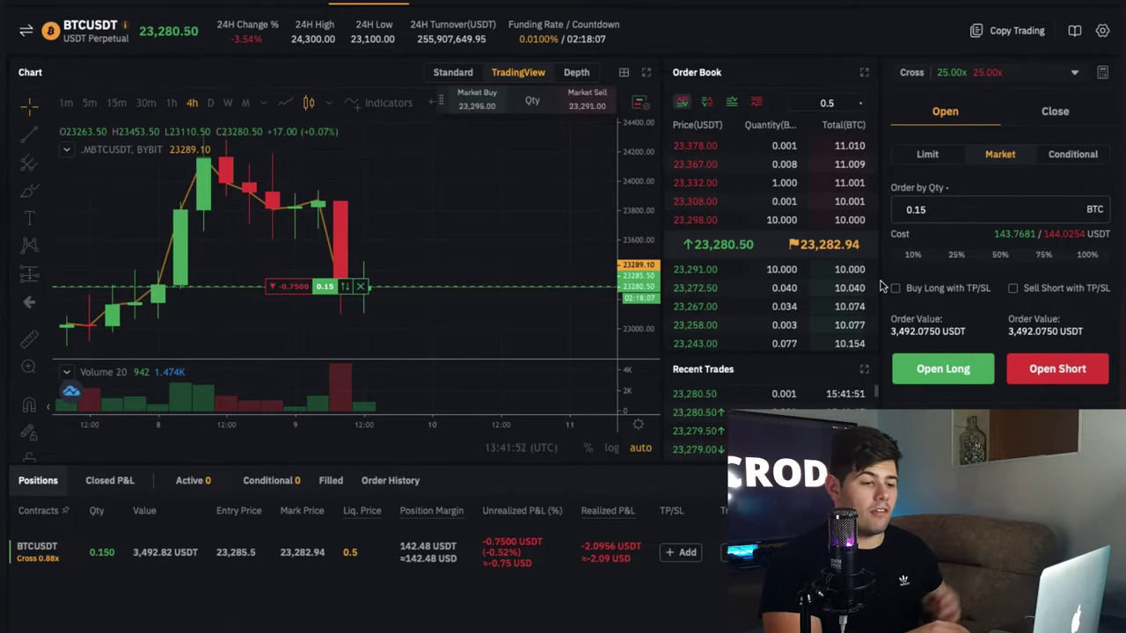
click(1102, 33)
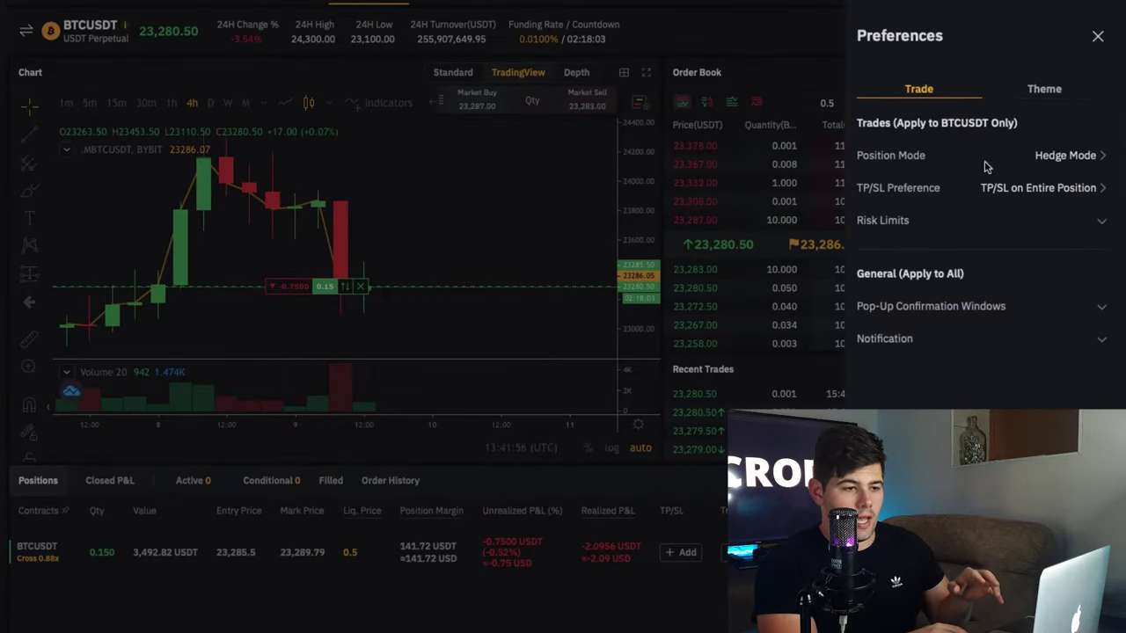
Step: Close the Preferences panel to return to the BTCUSDT order panel
click(1098, 38)
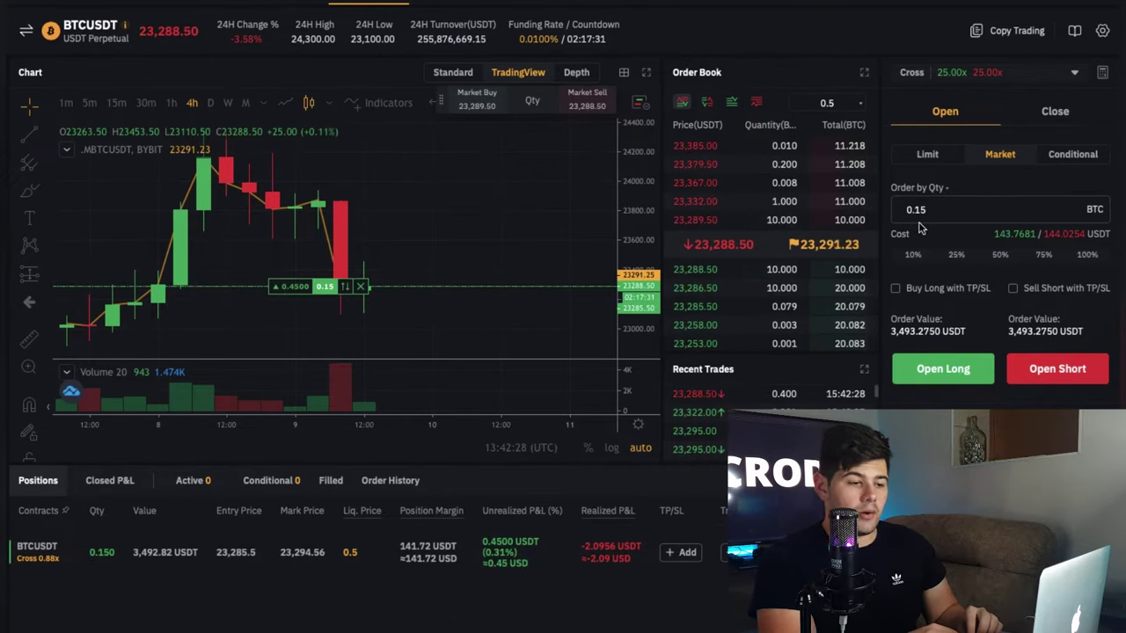
Step: Confirm a 0.15 BTC market short on BTCUSDT alongside the existing long
click(1029, 368)
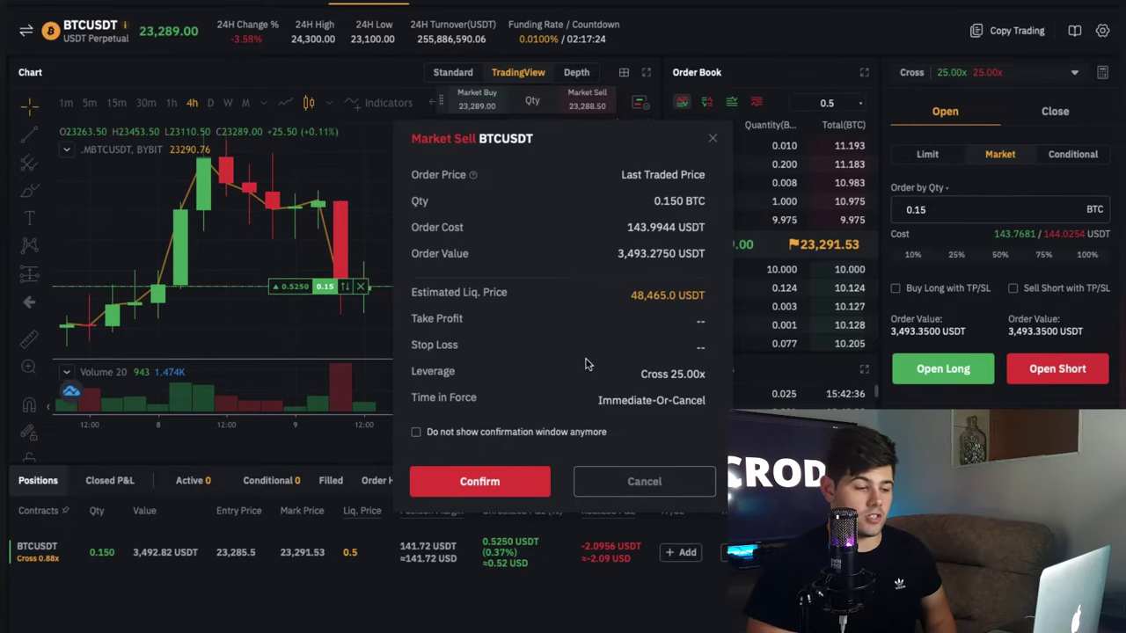
click(475, 481)
scroll(357, 593, down, 1)
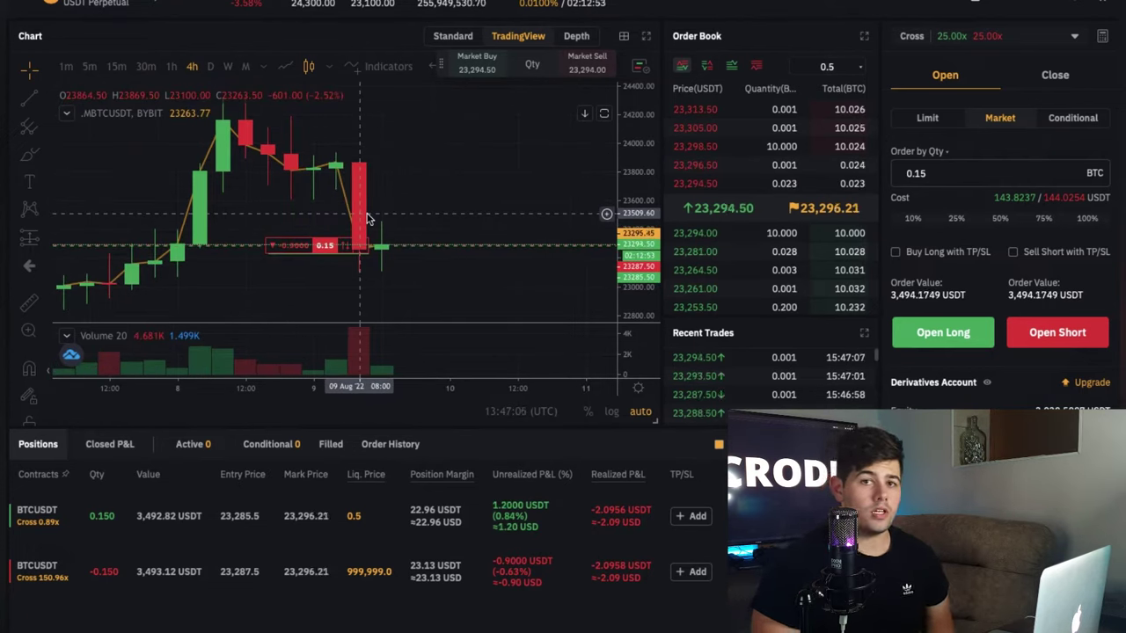
click(941, 3)
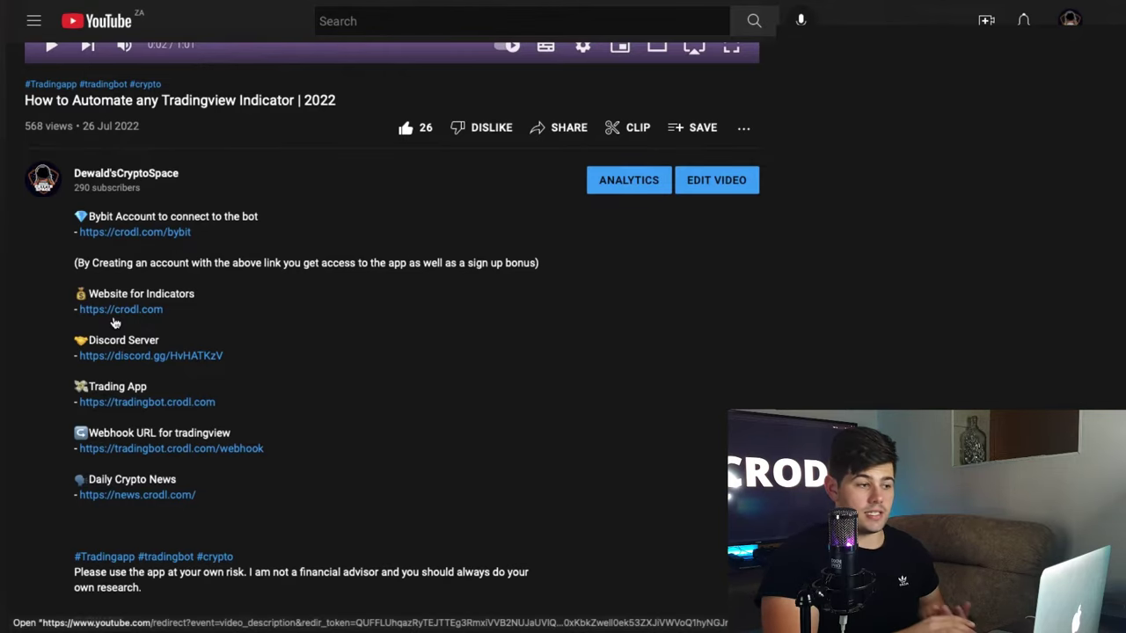
Step: Scroll the video description down to the crodl.com Website for Indicators link
scroll(112, 321, down, 1)
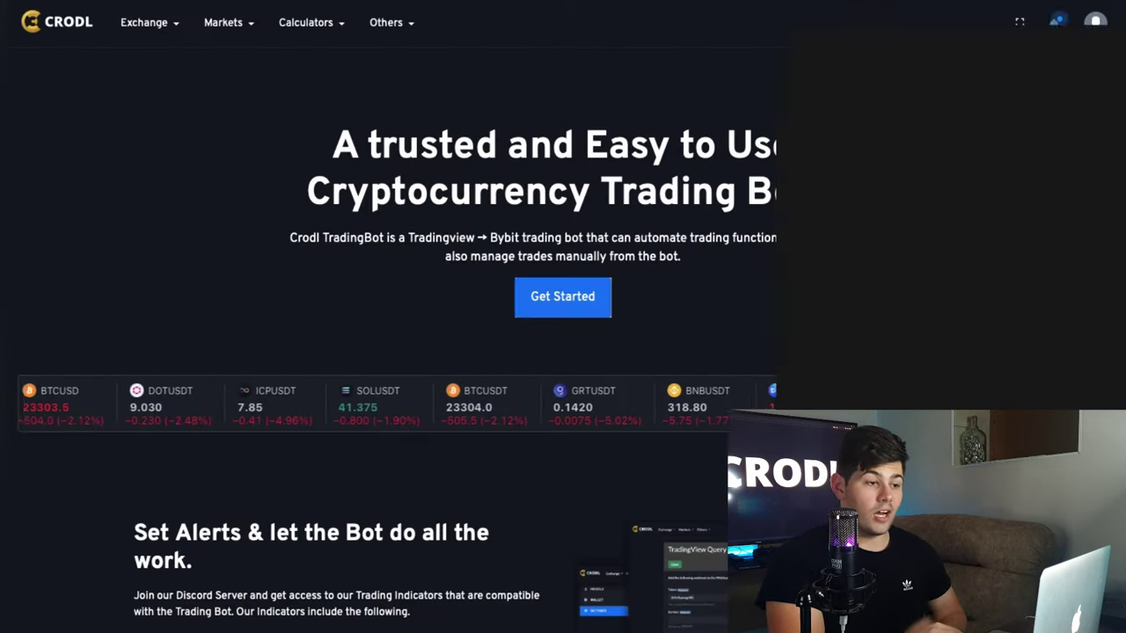
Step: Scroll the Crodl TradingBot homepage down and back up
scroll(520, 185, down, 1)
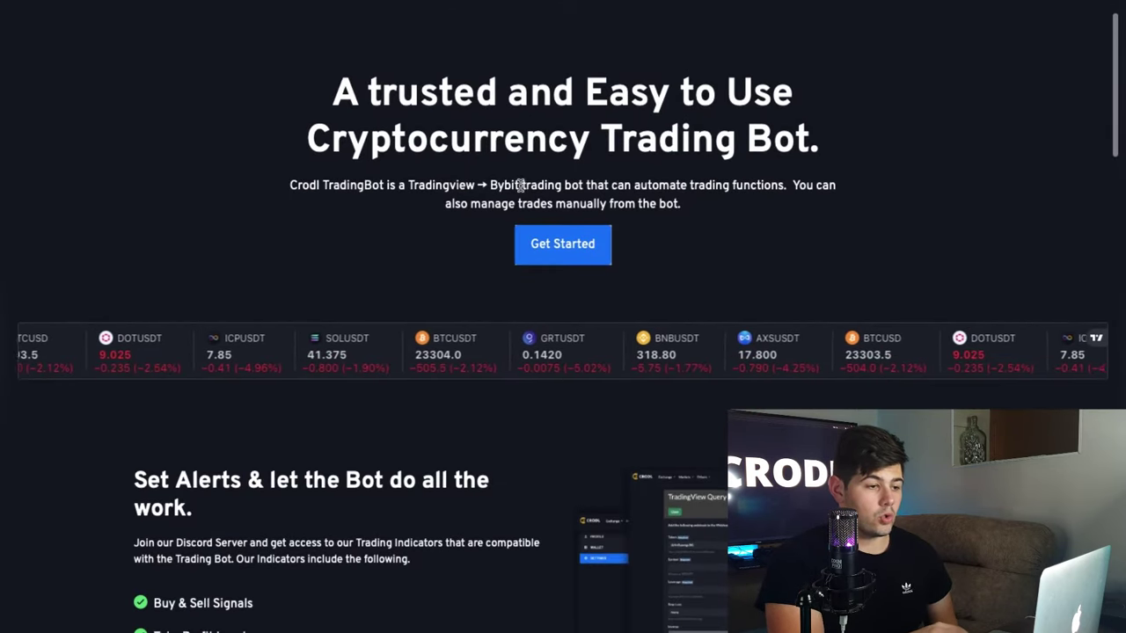
scroll(520, 185, up, 1)
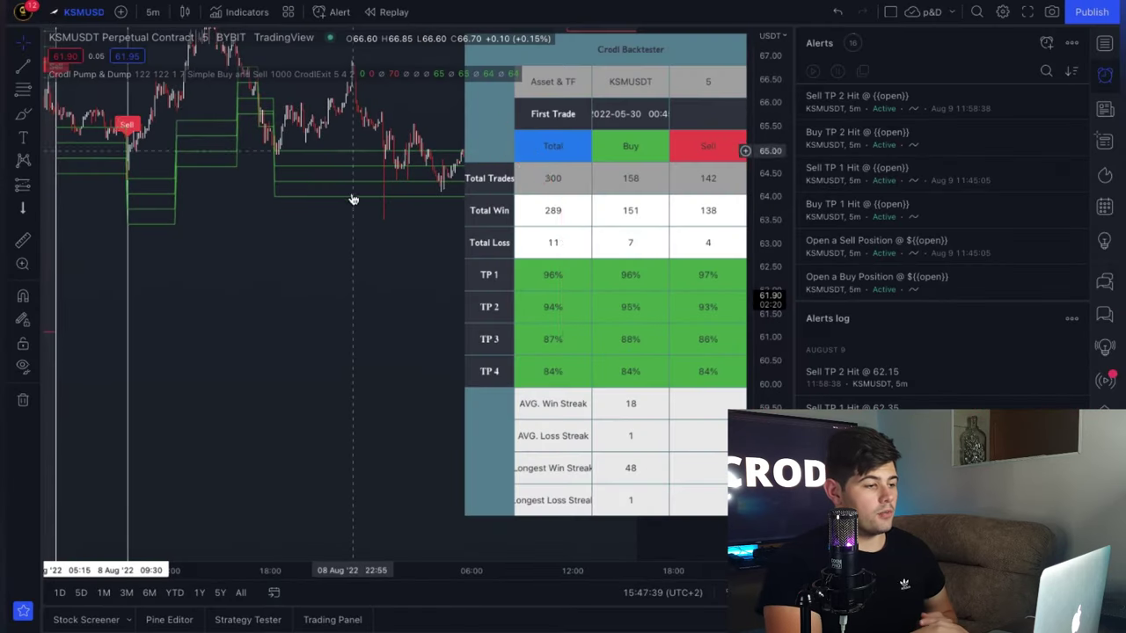
scroll(352, 193, right, 5)
scroll(352, 191, right, 4)
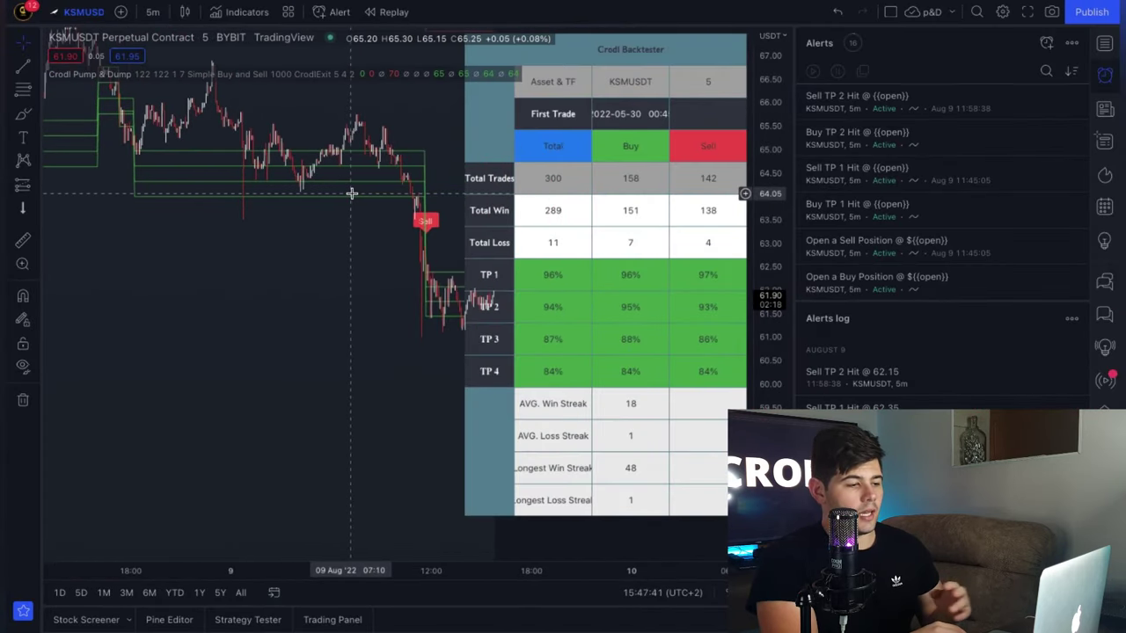
scroll(338, 235, right, 2)
scroll(339, 235, right, 1)
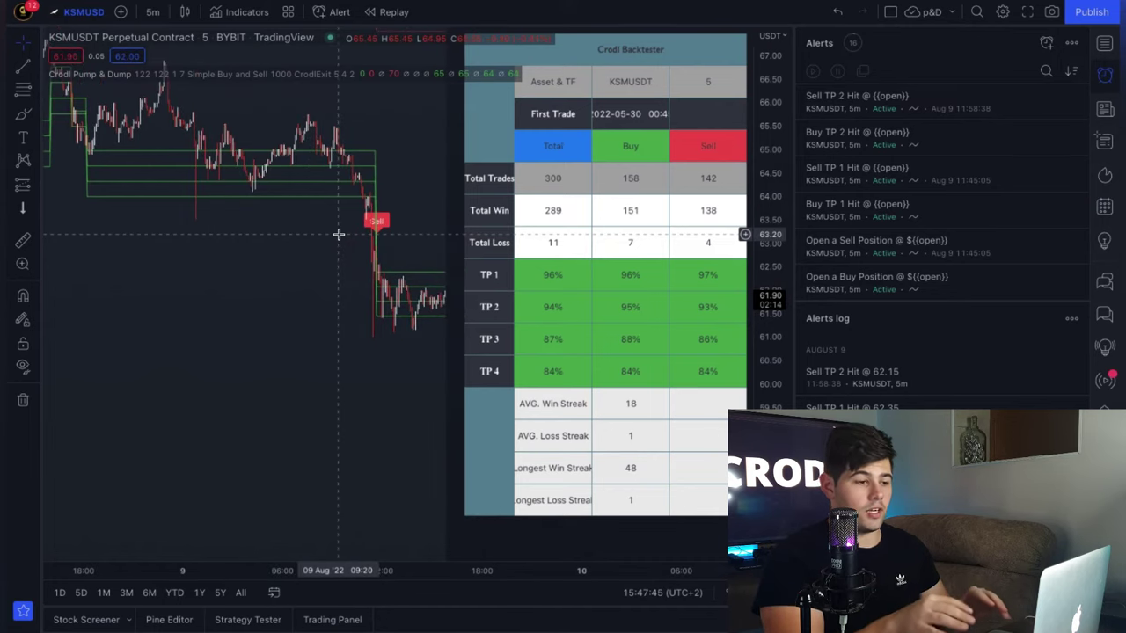
scroll(297, 263, left, 1)
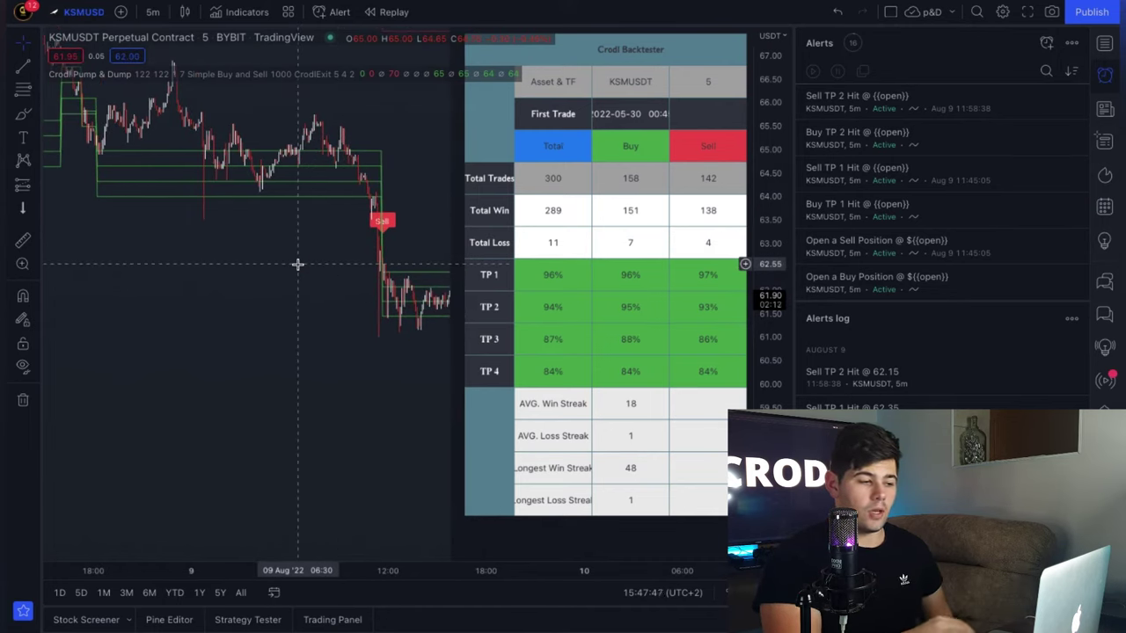
scroll(297, 264, up, 3)
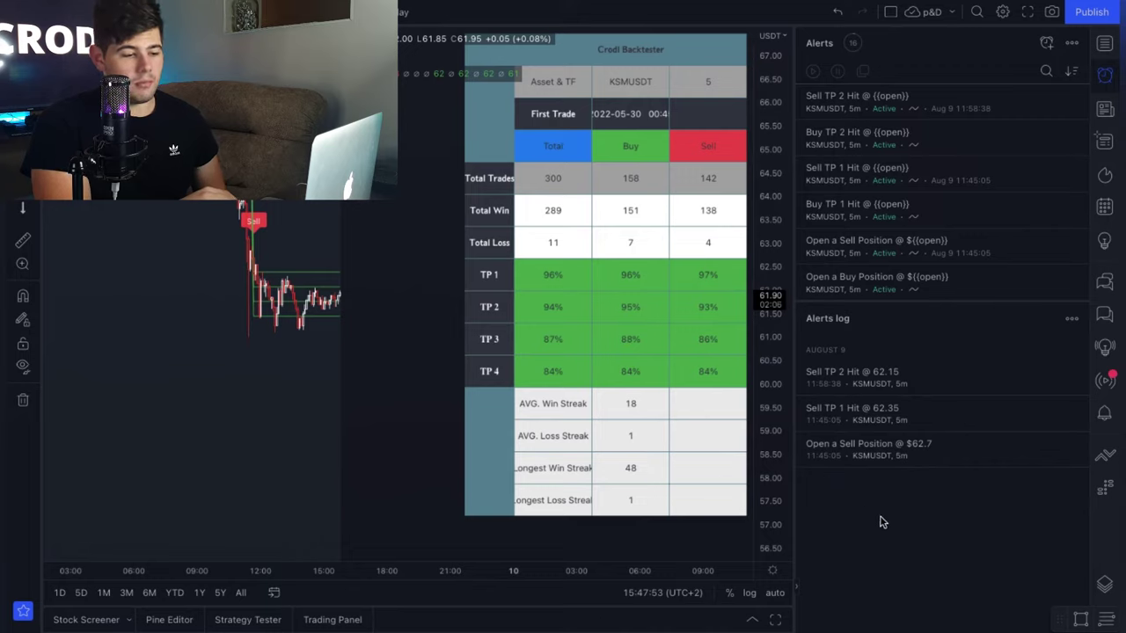
mouse_move(899, 459)
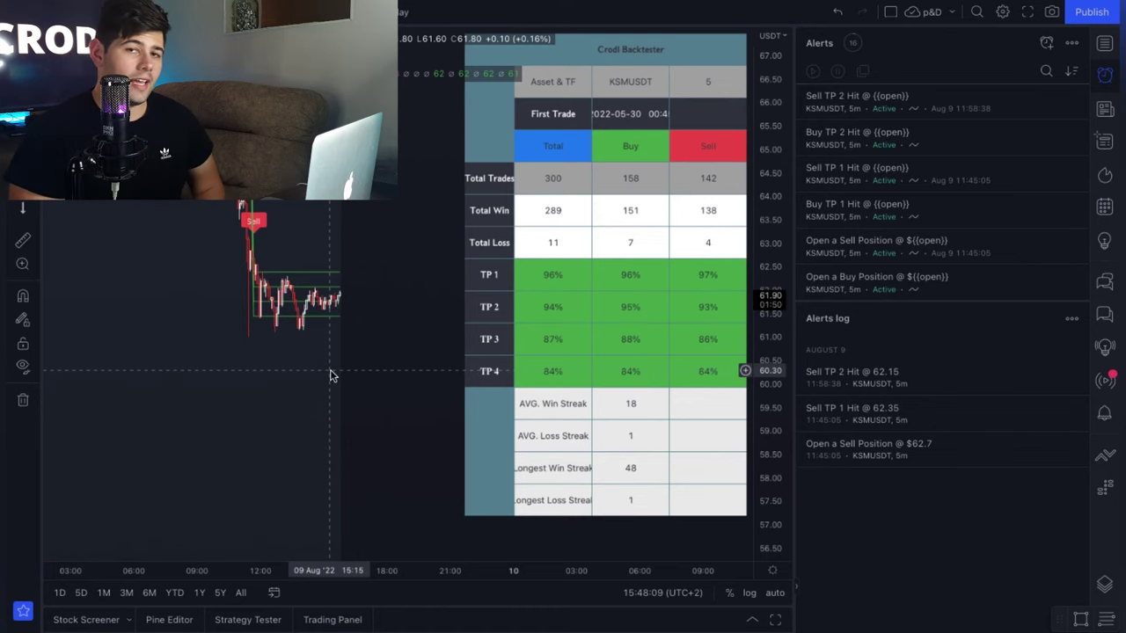
scroll(331, 375, down, 3)
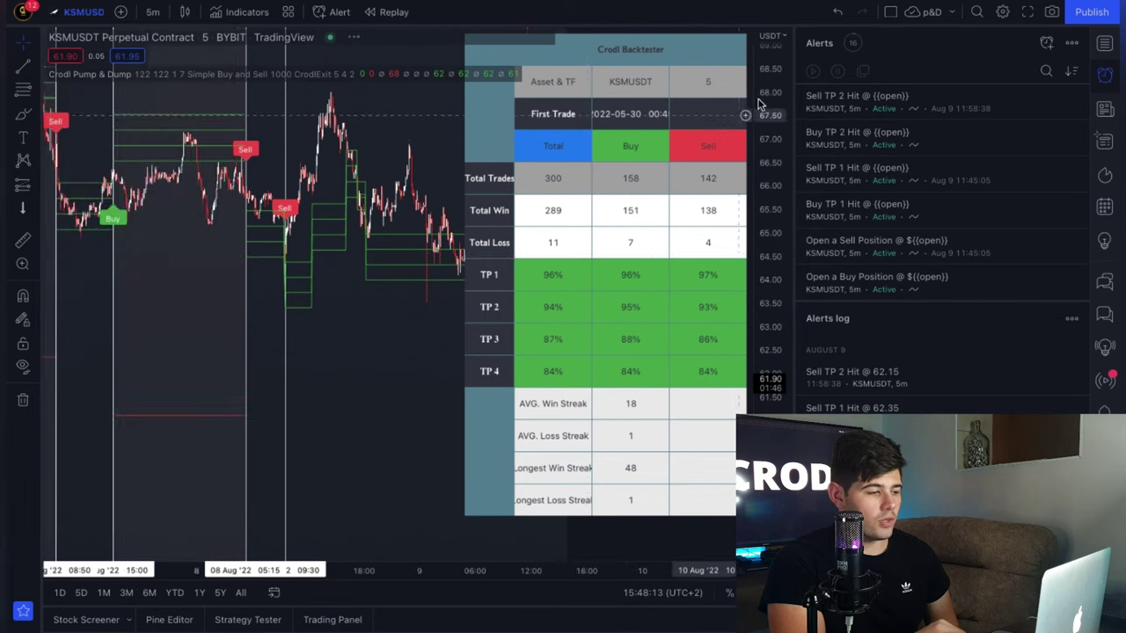
scroll(385, 345, left, 3)
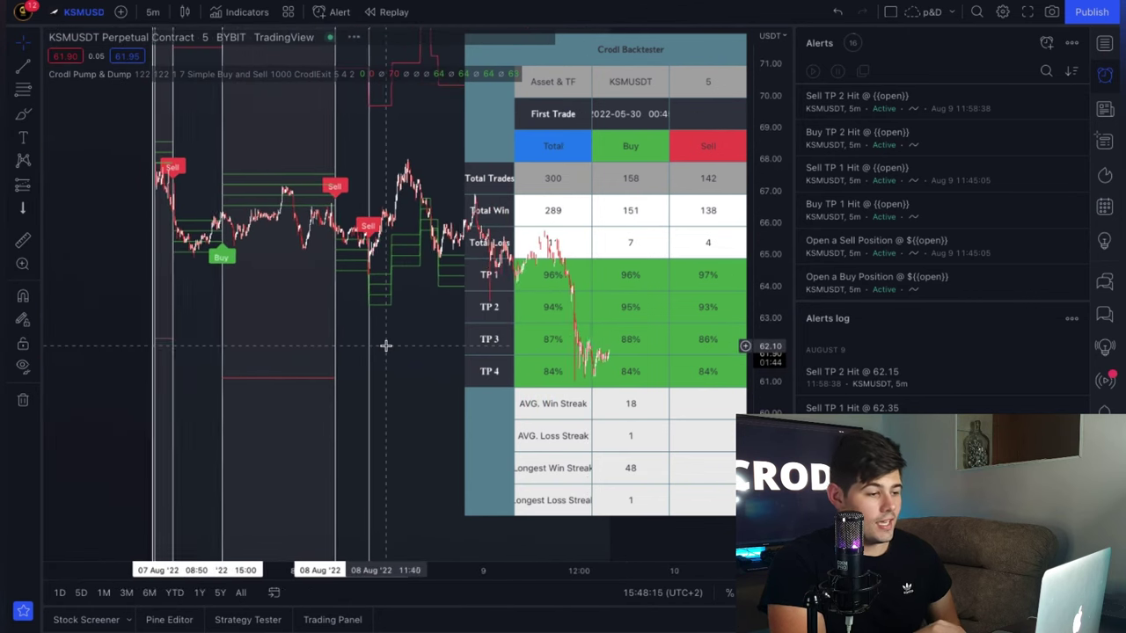